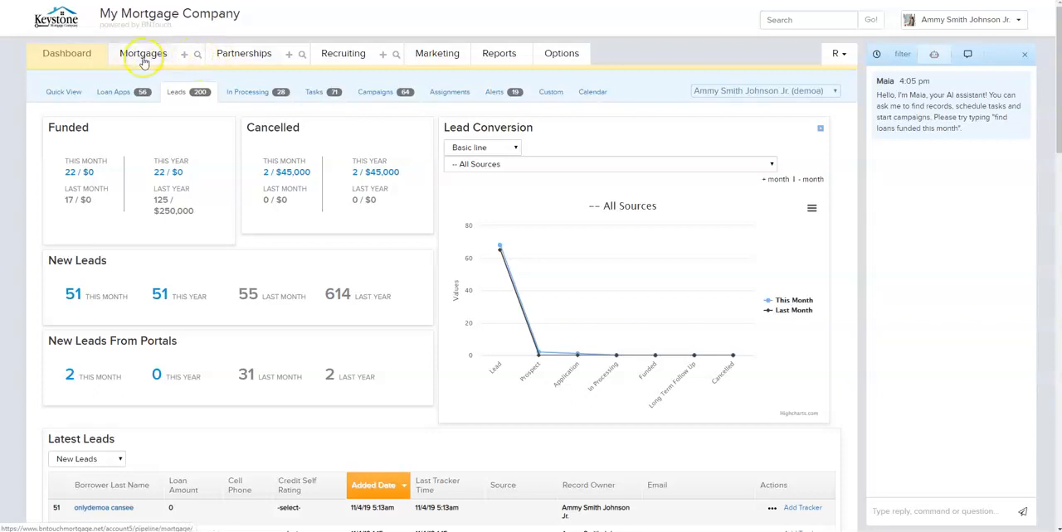
- Open the mortgage record search and expand the full list of field categories to reach the Extended Search fields
click(198, 56)
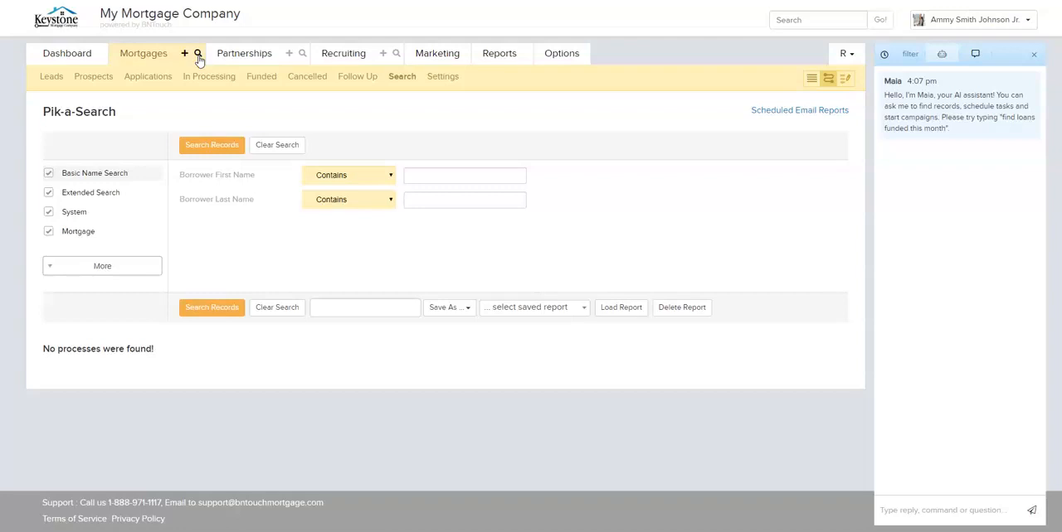
click(98, 266)
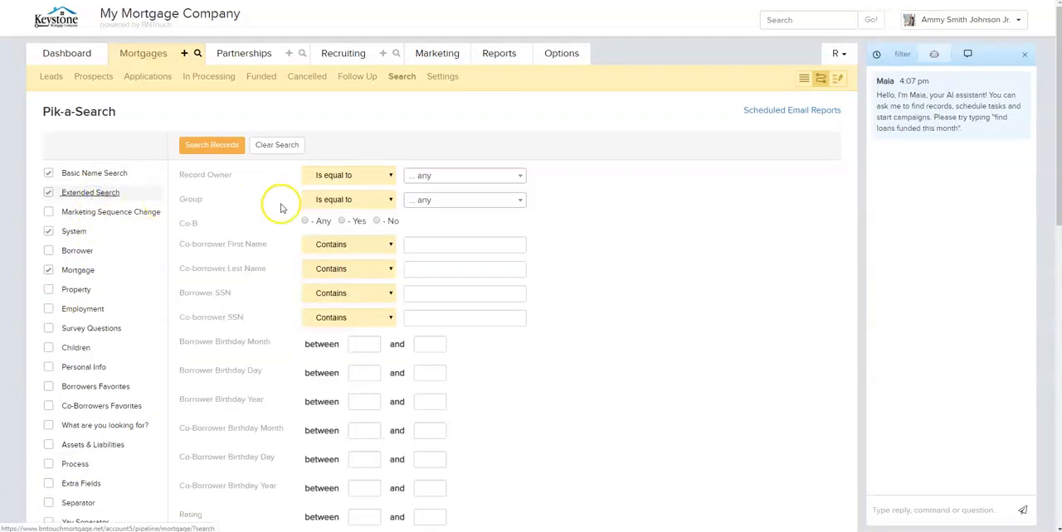
- Search mortgage records with the Added Date limited to the last 30 days
scroll(280, 208, down, 2)
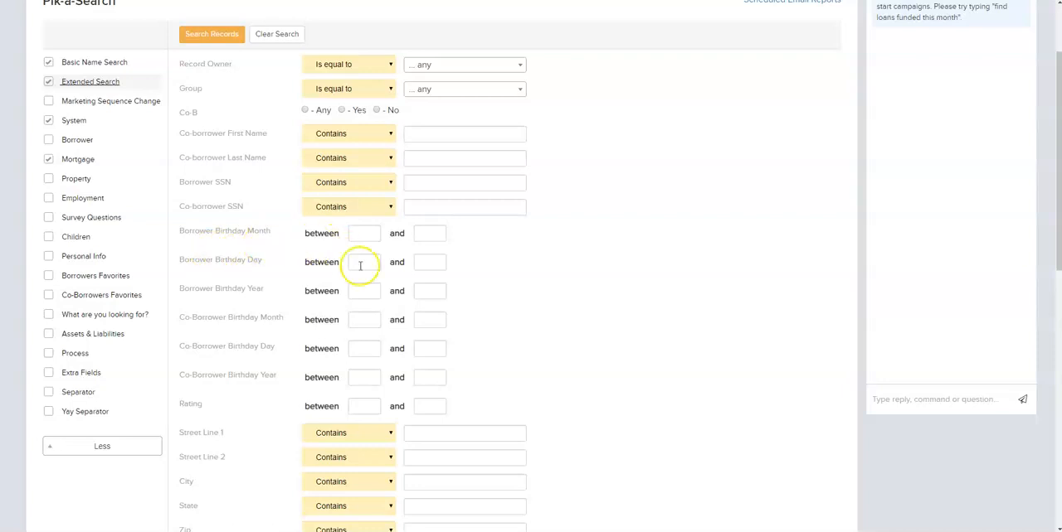
scroll(213, 279, down, 2)
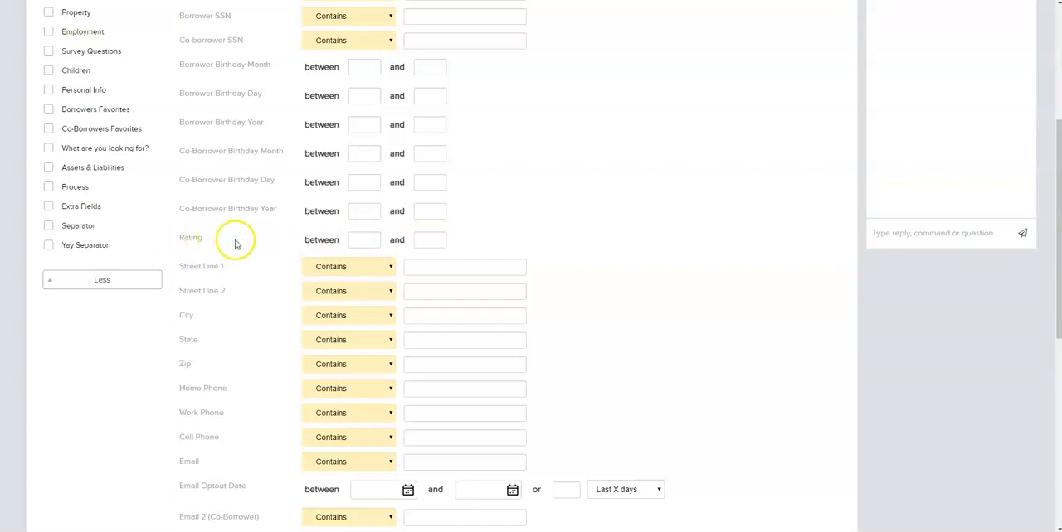
scroll(235, 240, down, 1)
scroll(235, 243, down, 1)
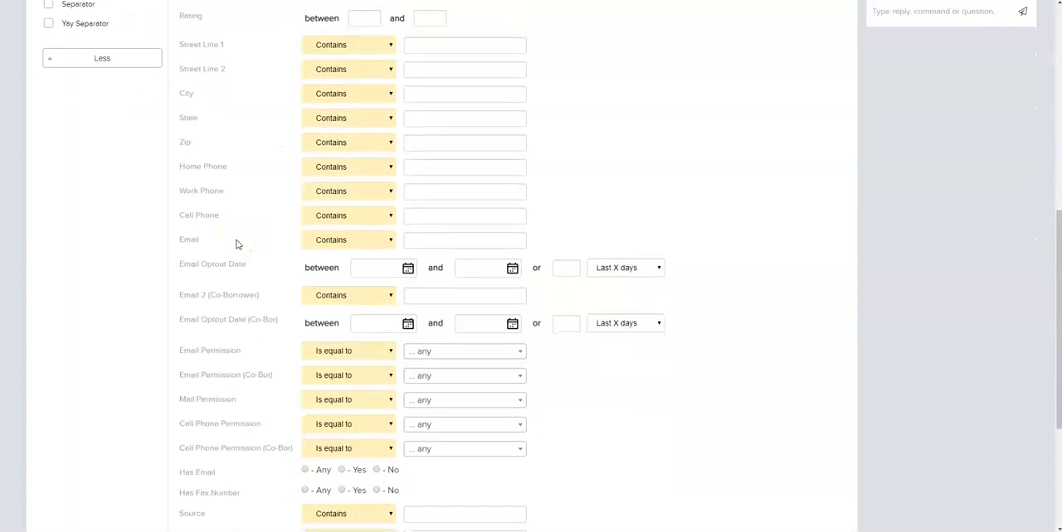
scroll(235, 244, down, 2)
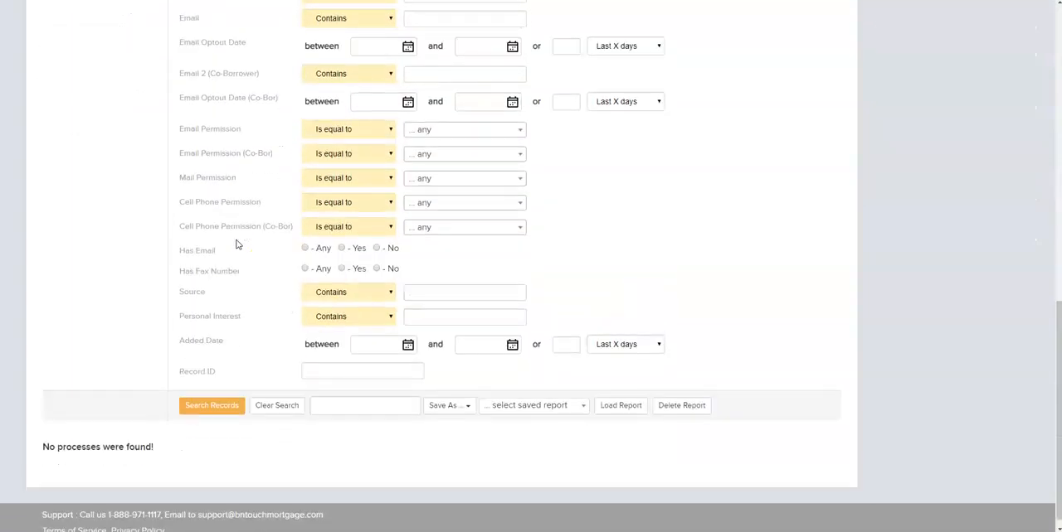
click(377, 345)
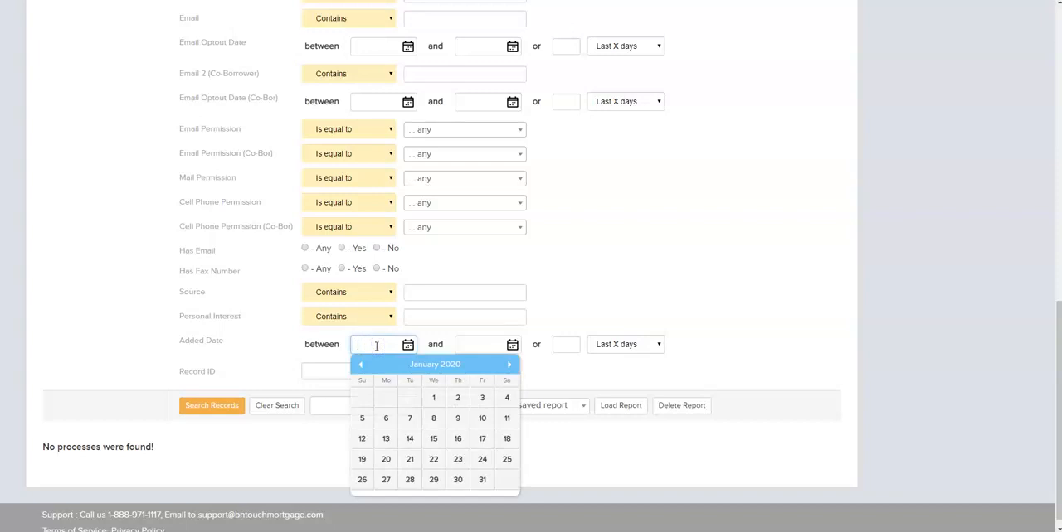
click(568, 345)
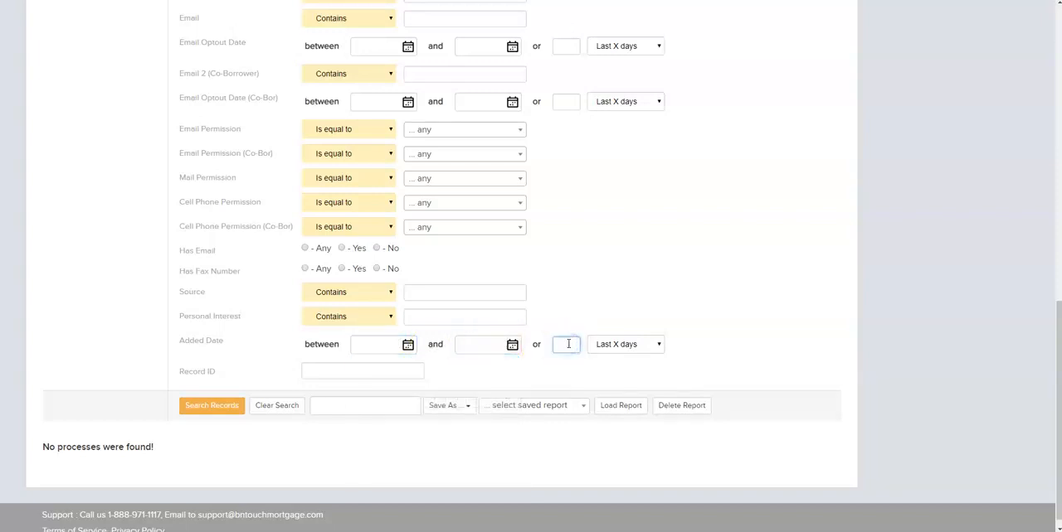
text(30)
click(699, 343)
click(212, 406)
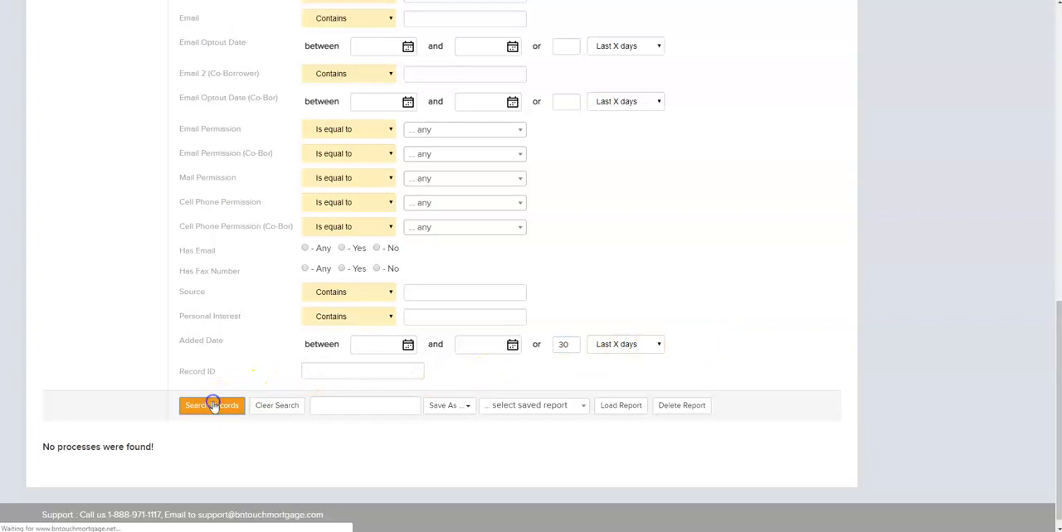
- Start saving the current search as a scheduled email report
scroll(531, 322, down, 5)
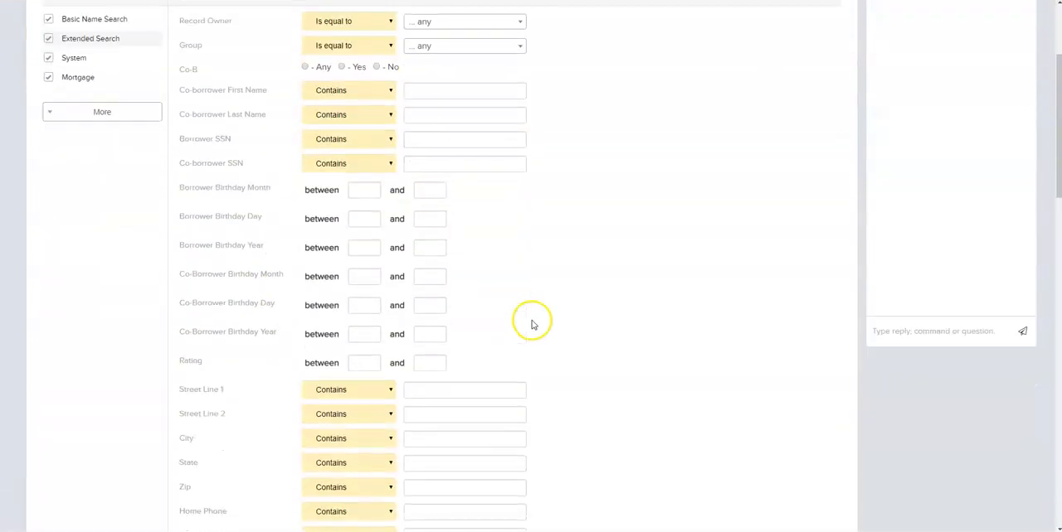
scroll(534, 323, down, 6)
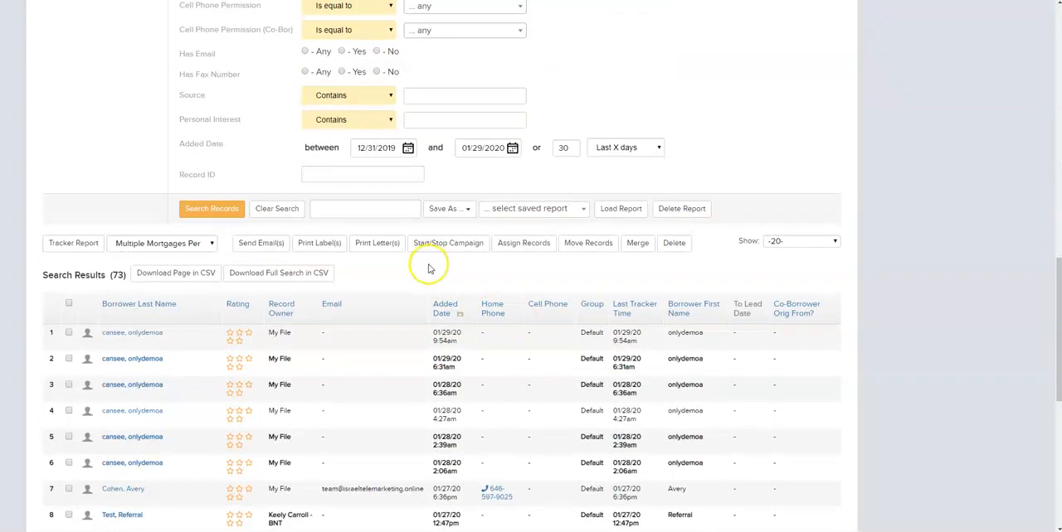
click(451, 211)
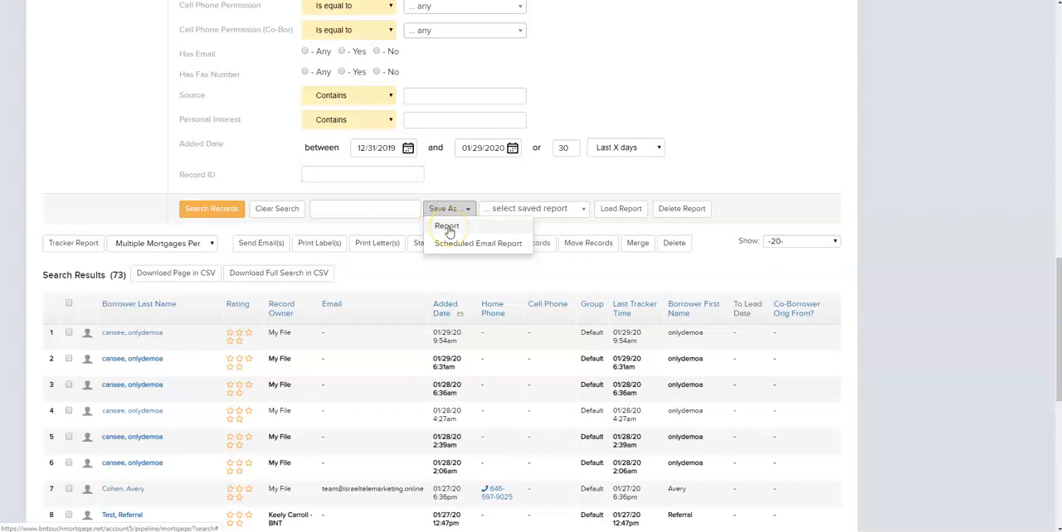
click(452, 244)
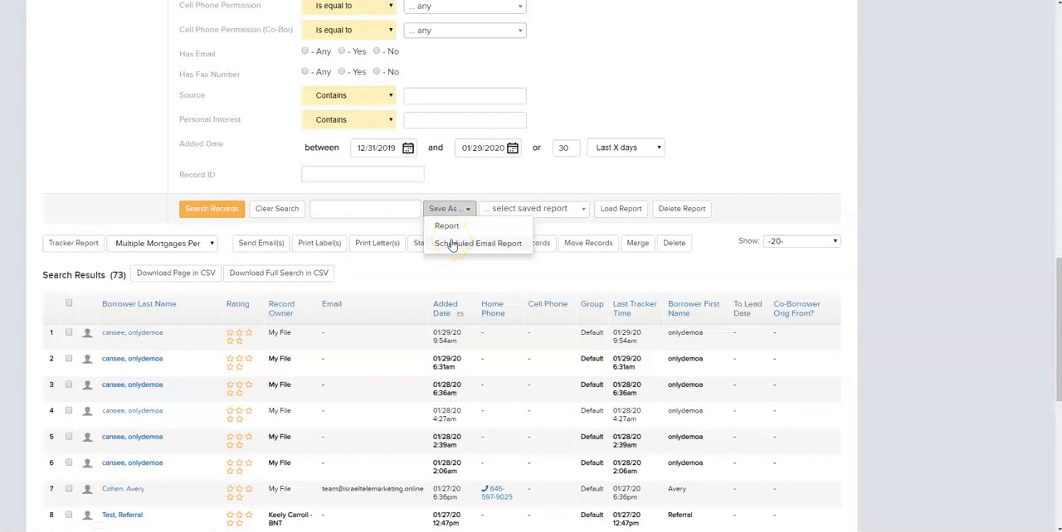
click(452, 244)
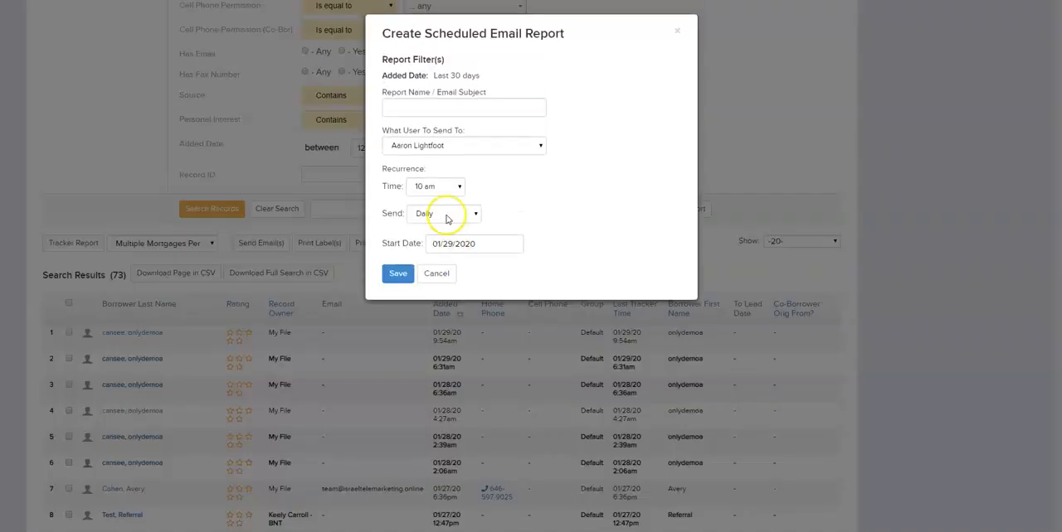
- Name the scheduled report "Leads in the last 30 days" and choose the user who receives it
click(431, 109)
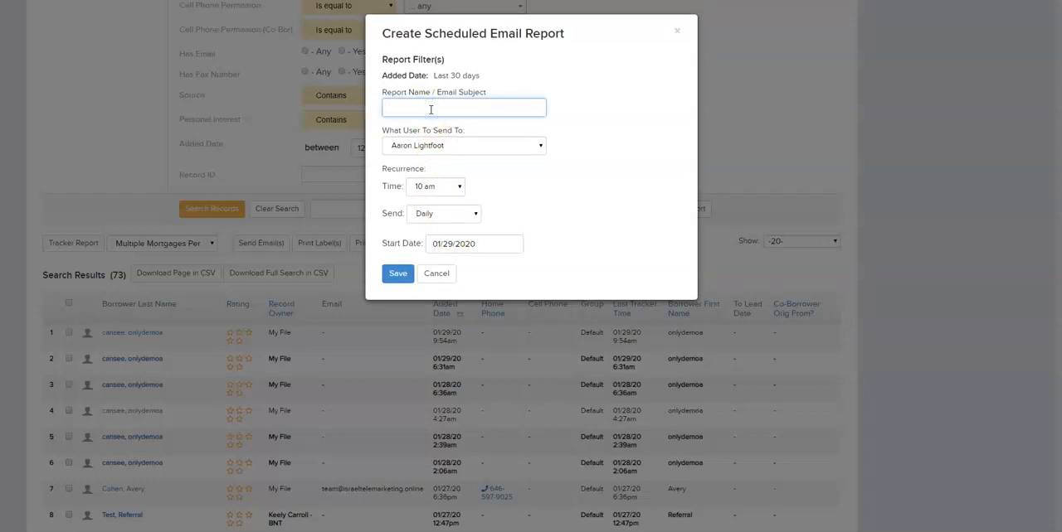
text(Leads in the last 30 days)
click(446, 145)
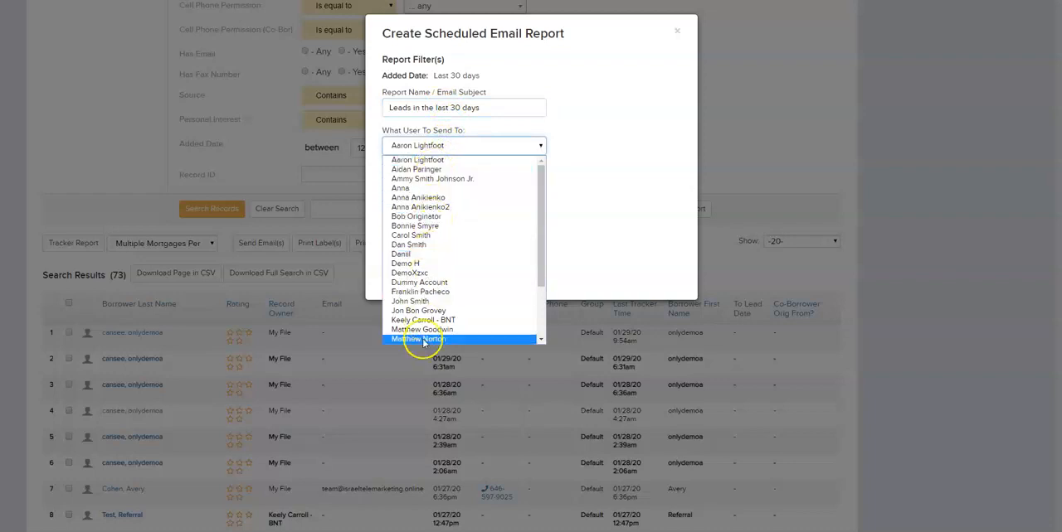
scroll(423, 342, down, 1)
scroll(426, 245, up, 1)
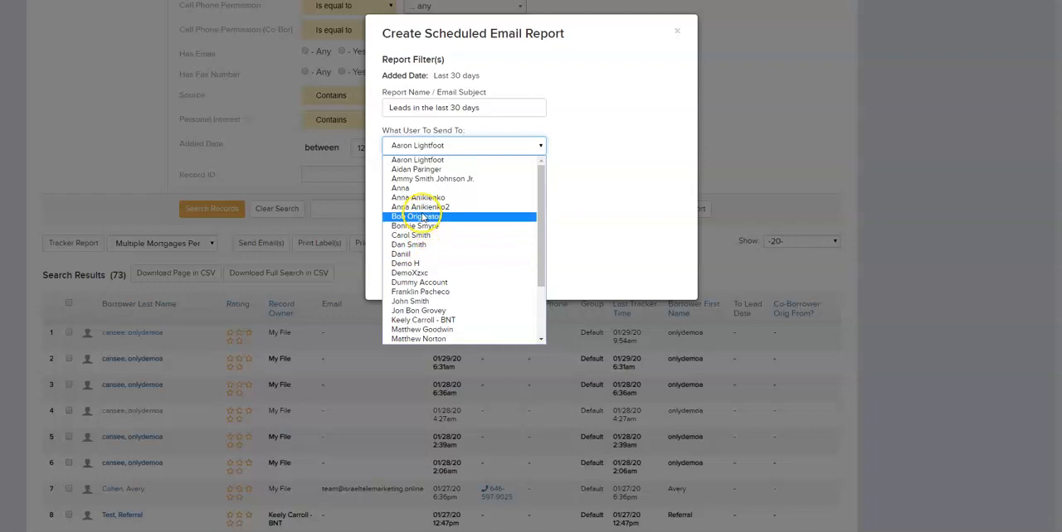
click(418, 170)
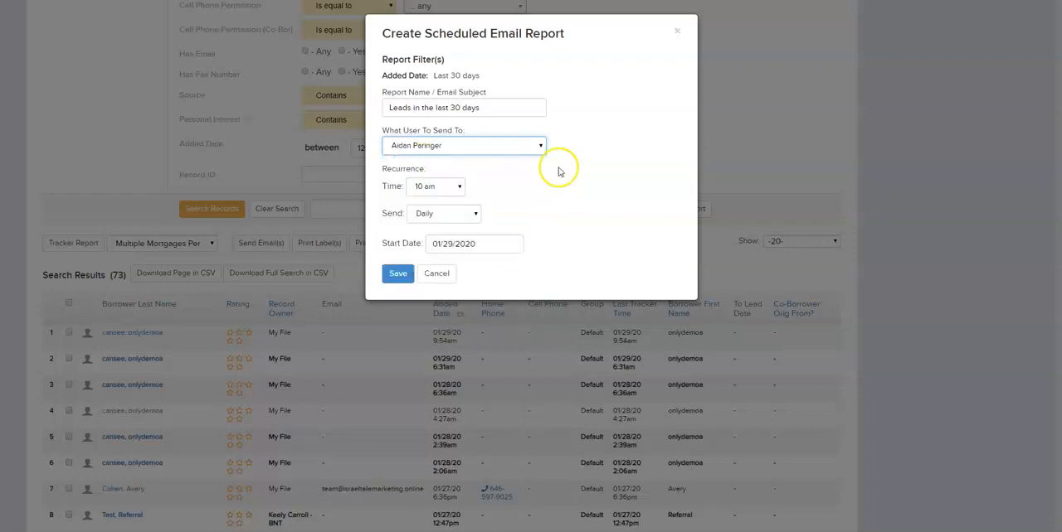
- Try the Monthly, Weekly and Daily sending options for the report, checking the weekday choices for weekly sending
click(431, 217)
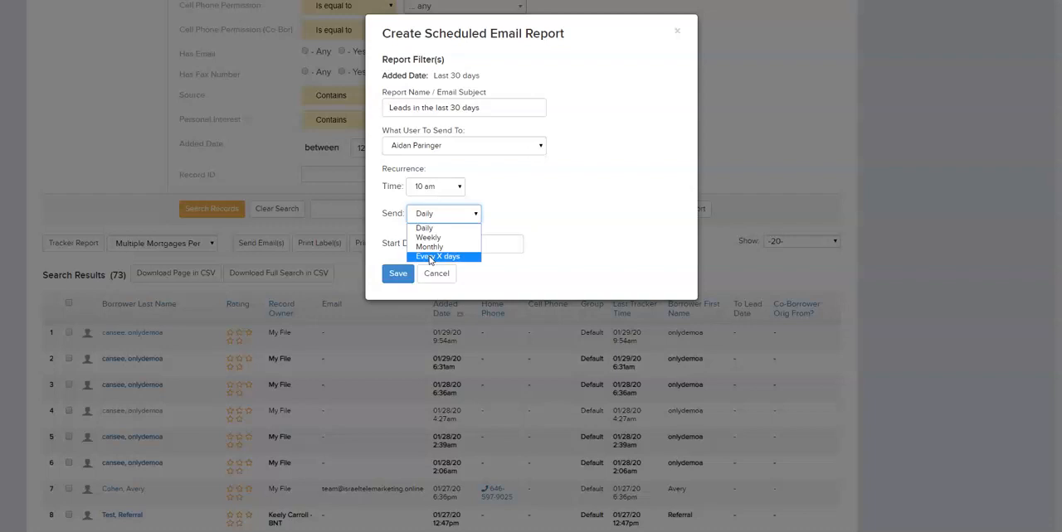
click(429, 247)
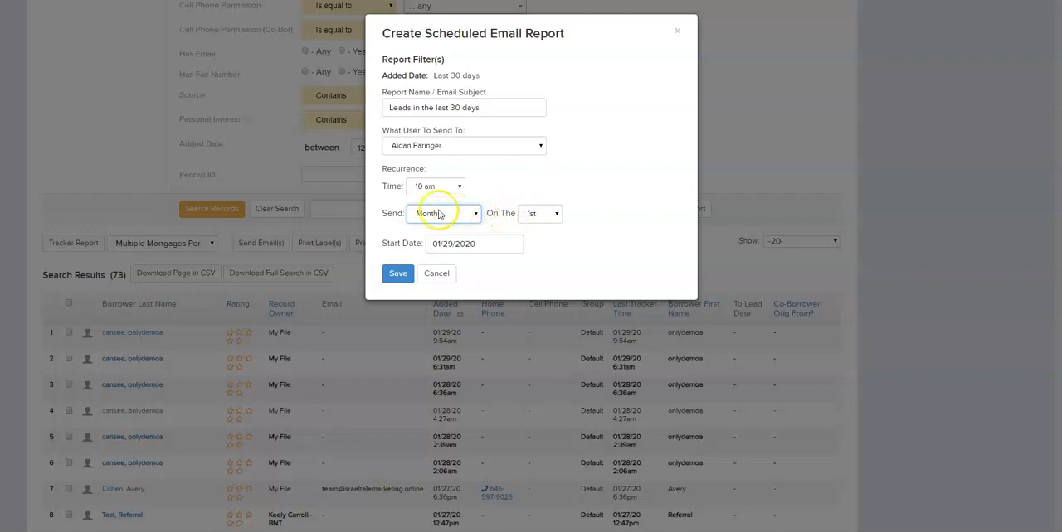
click(461, 218)
click(442, 236)
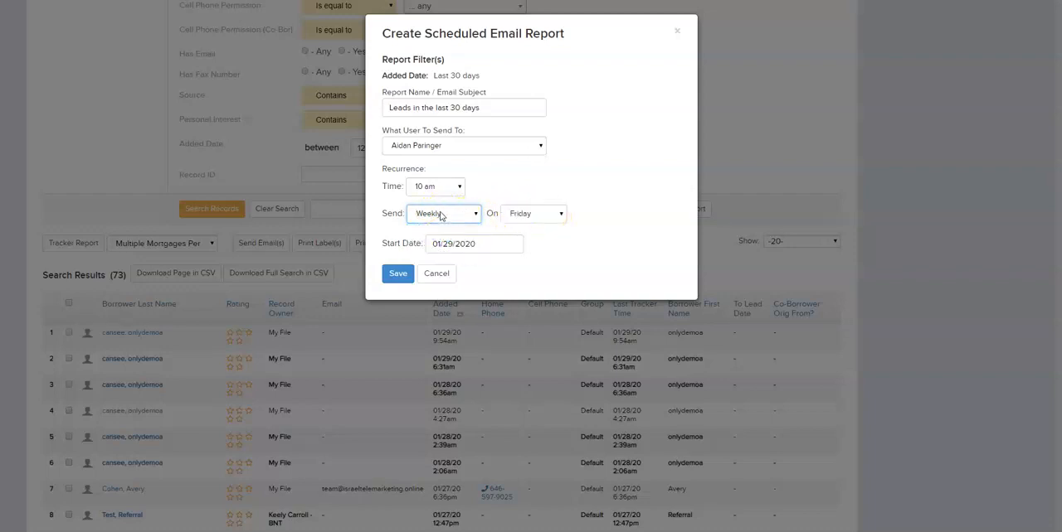
click(532, 214)
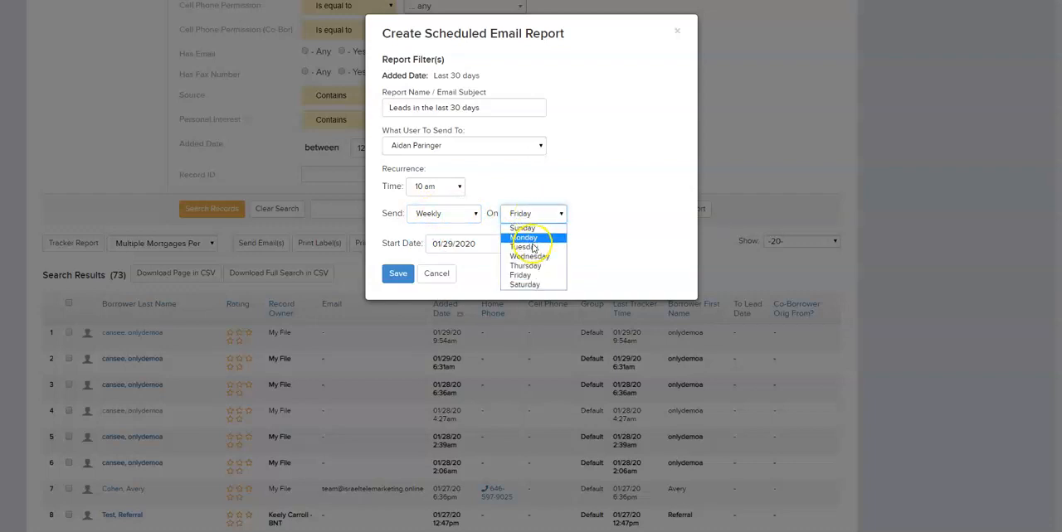
click(512, 216)
click(456, 213)
click(442, 225)
- Try the Every X days recurrence with X set to 15
click(448, 214)
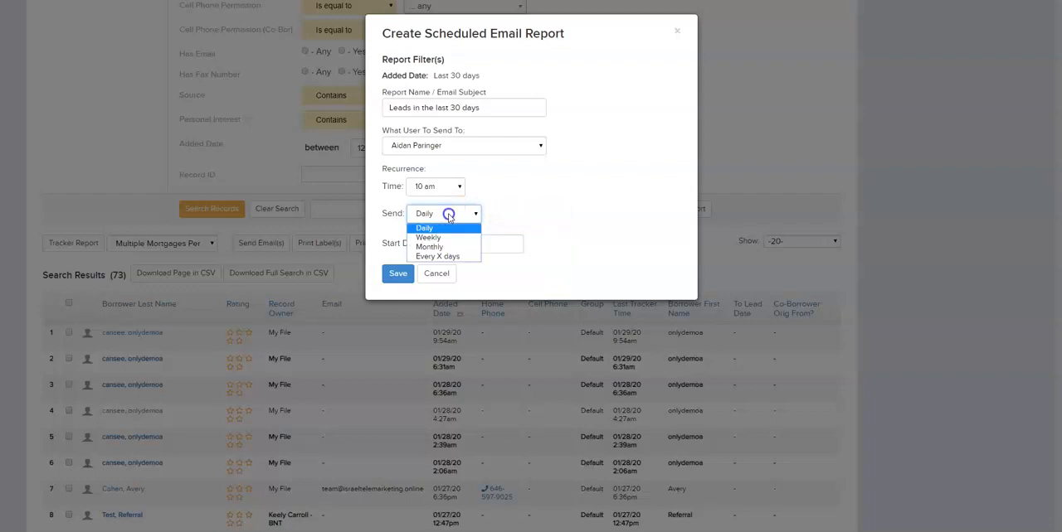
click(471, 253)
click(510, 214)
click(510, 214)
text(15)
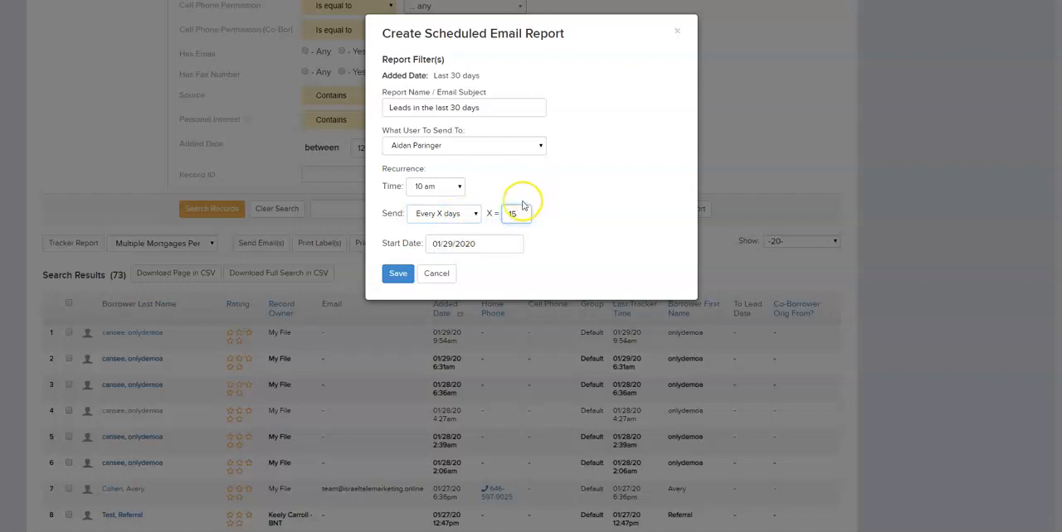
- Set the report's recurrence to Monthly on the 15th and save the scheduled email report
click(469, 214)
click(439, 246)
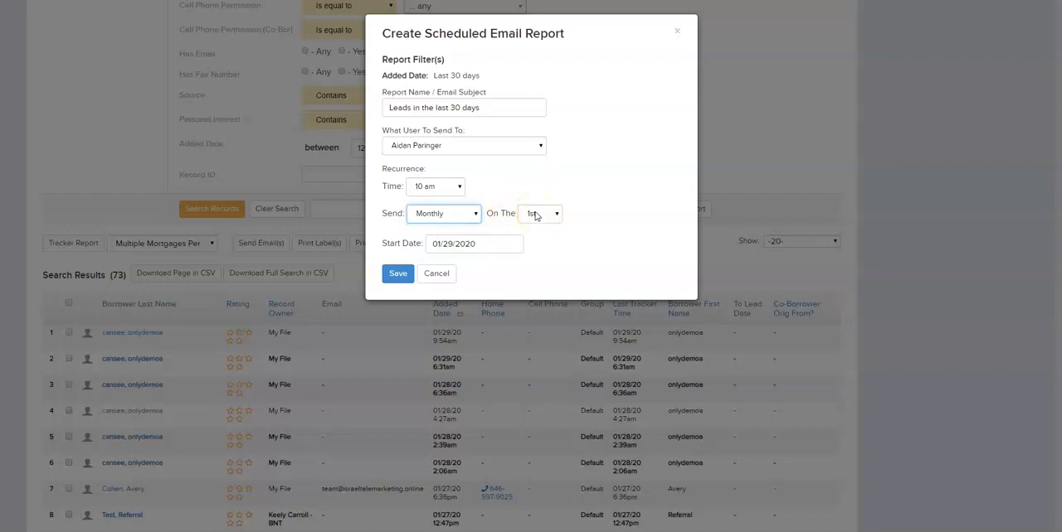
click(455, 244)
click(393, 275)
click(396, 276)
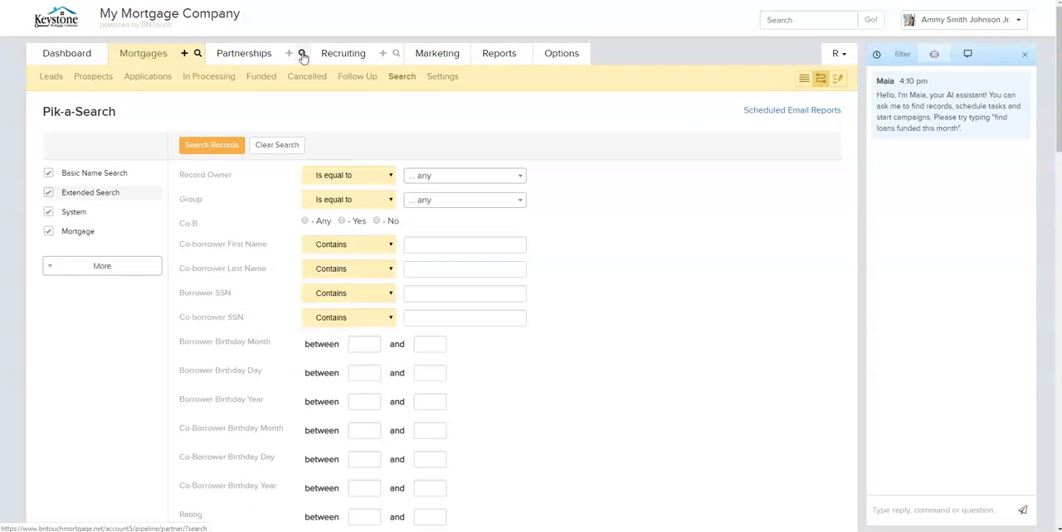
- Expand the search's field categories to review them and open the list of scheduled email reports
click(83, 266)
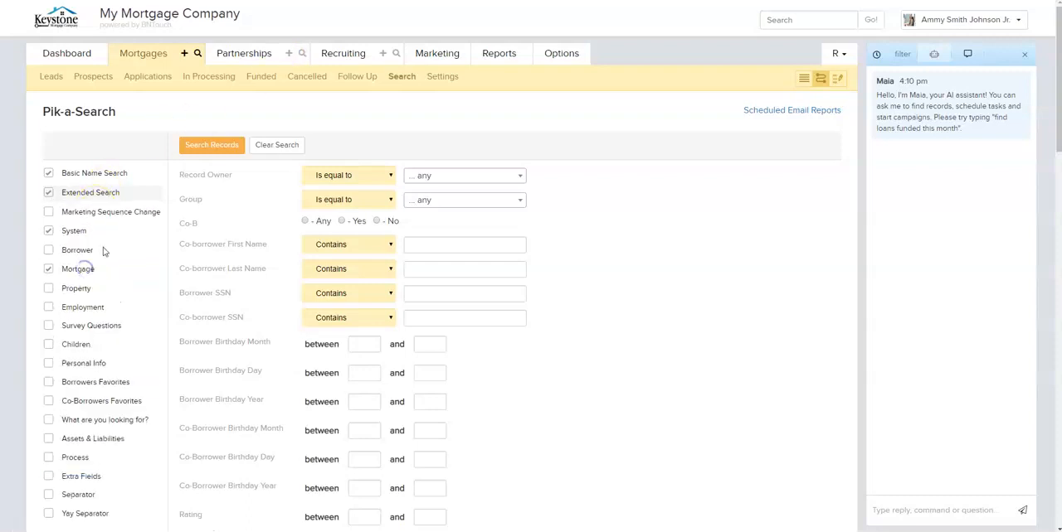
scroll(88, 221, down, 1)
scroll(87, 221, down, 1)
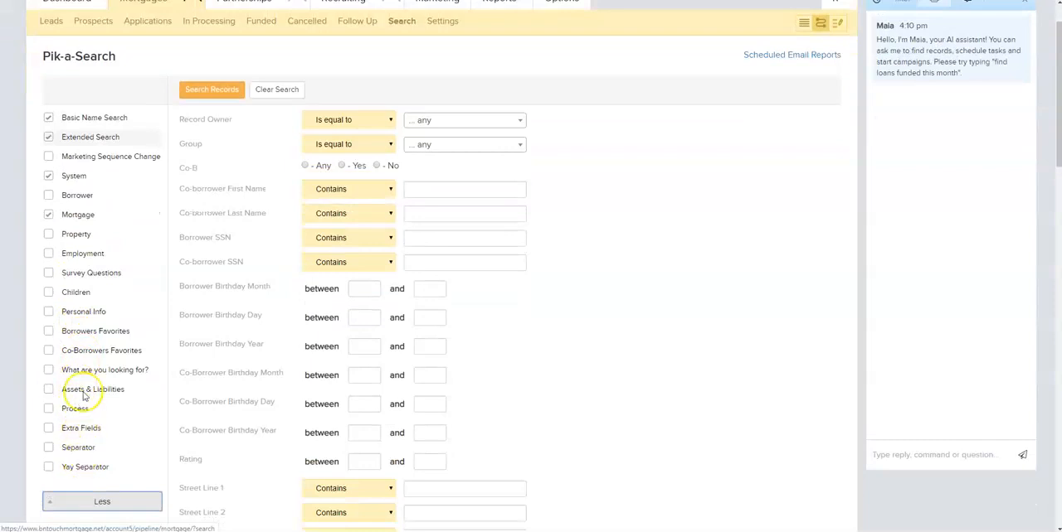
scroll(100, 239, up, 1)
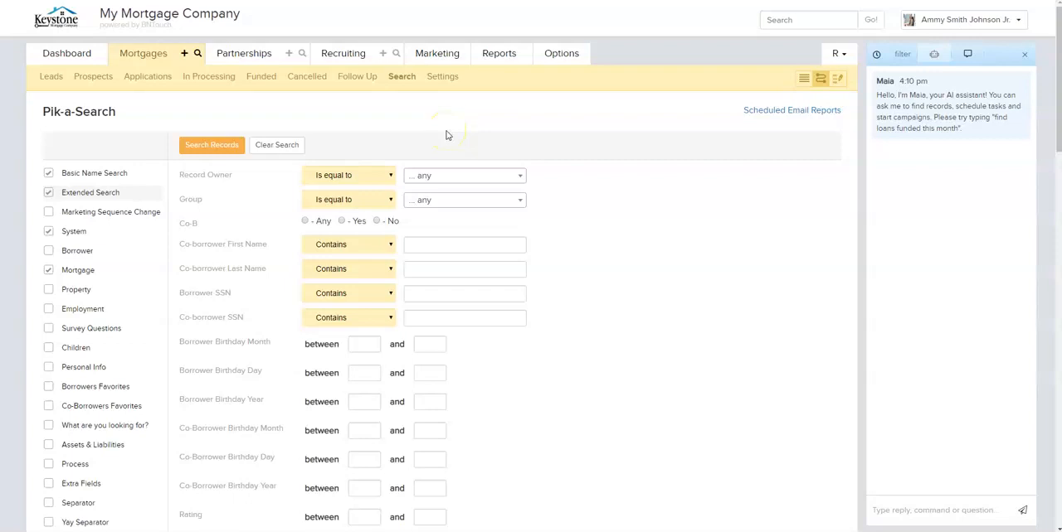
click(789, 113)
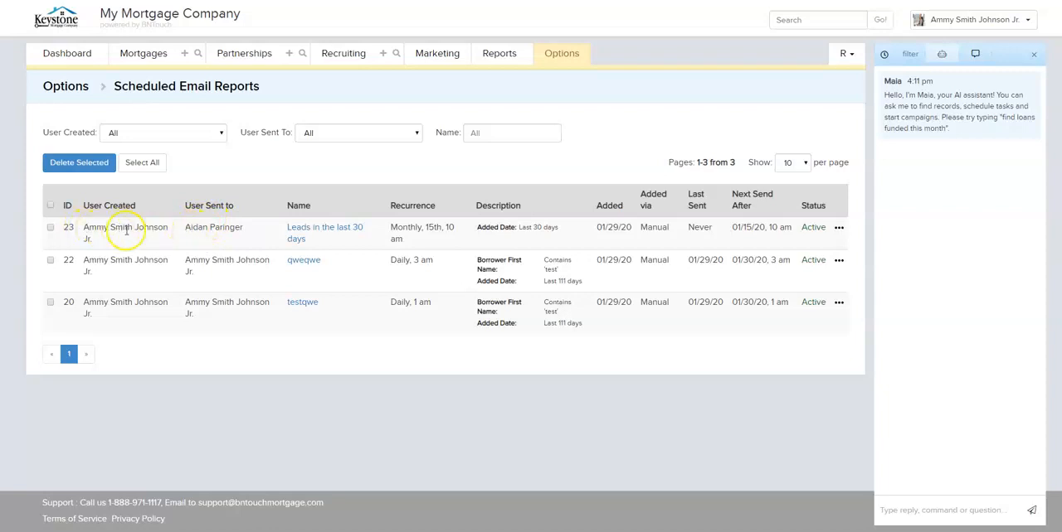
- Preview the "Leads in the last 30 days" report and look through its records down to the end
click(306, 232)
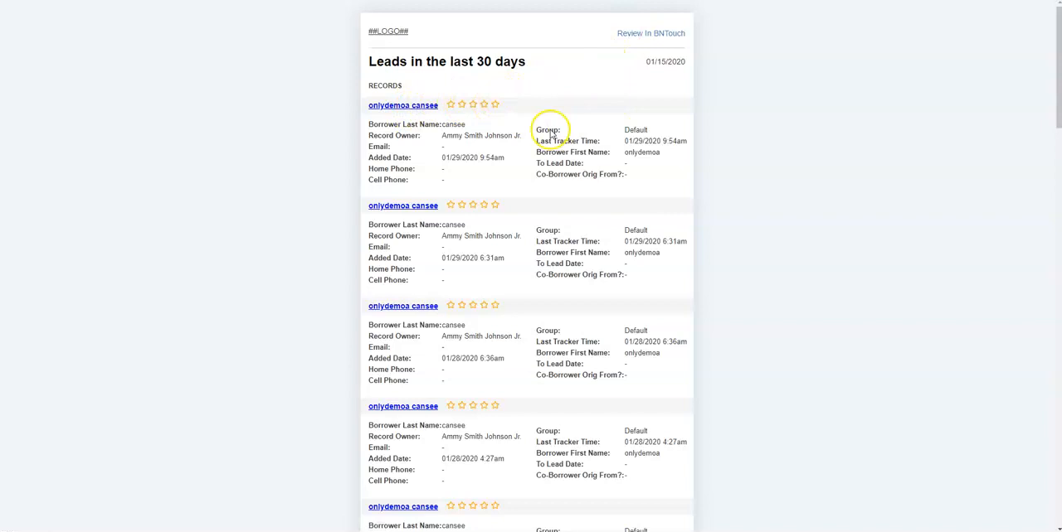
scroll(587, 170, down, 5)
scroll(582, 190, down, 15)
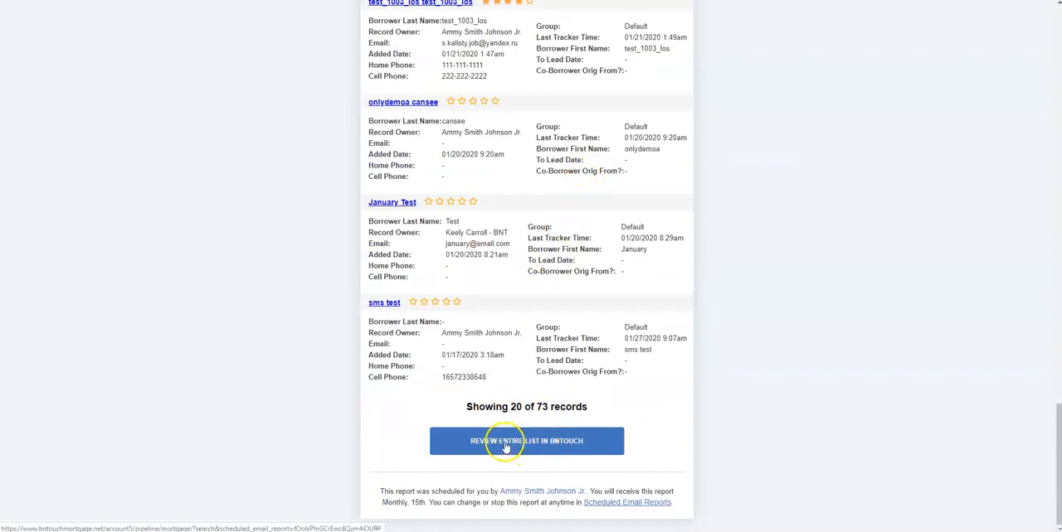
scroll(506, 438, up, 15)
scroll(509, 426, up, 5)
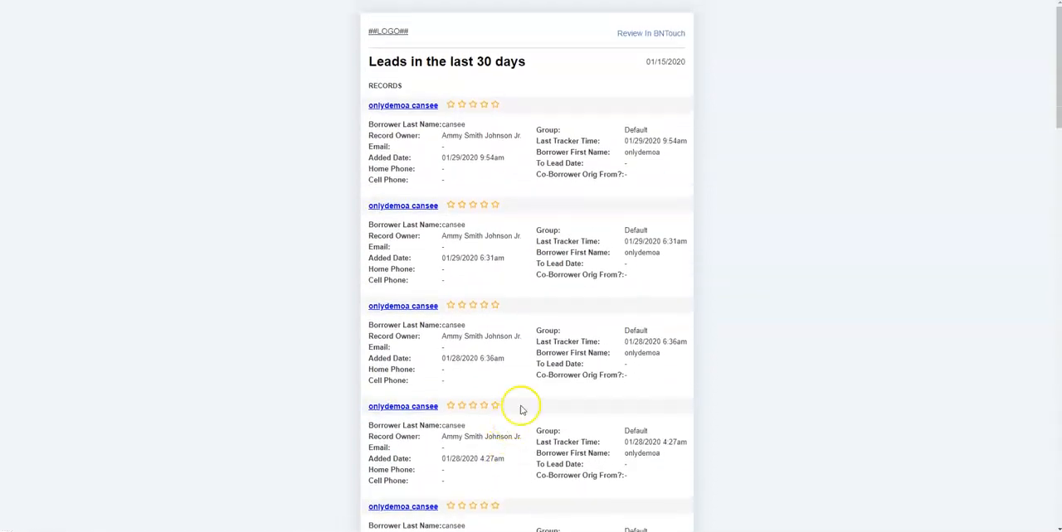
- Return to the scheduled email reports list, pause the "Leads in the last 30 days" report and set it running again
click(454, 1)
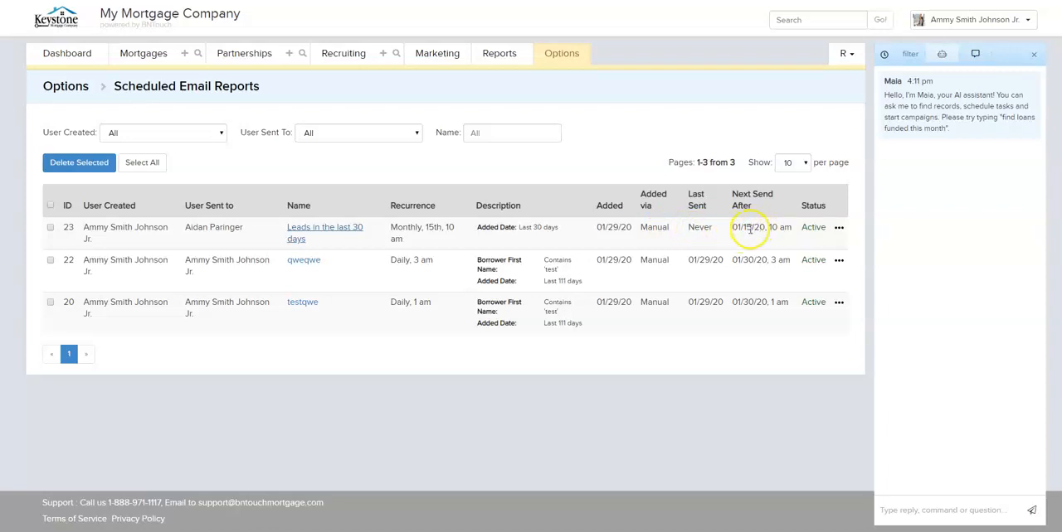
click(838, 228)
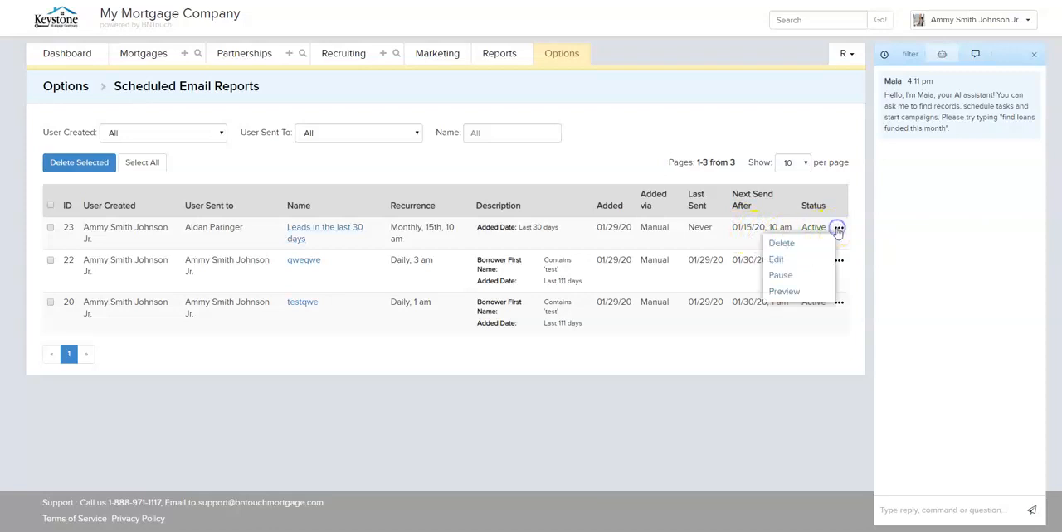
click(796, 275)
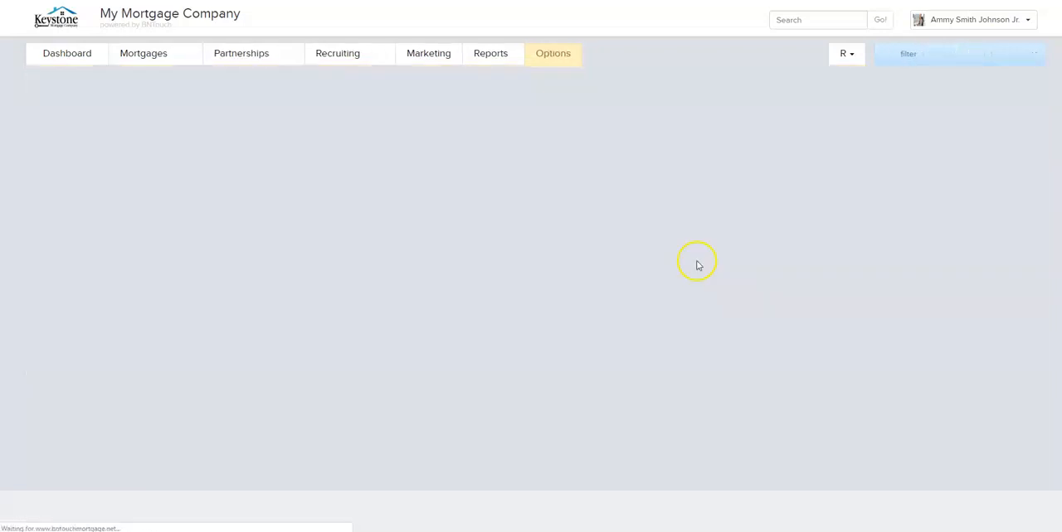
click(837, 227)
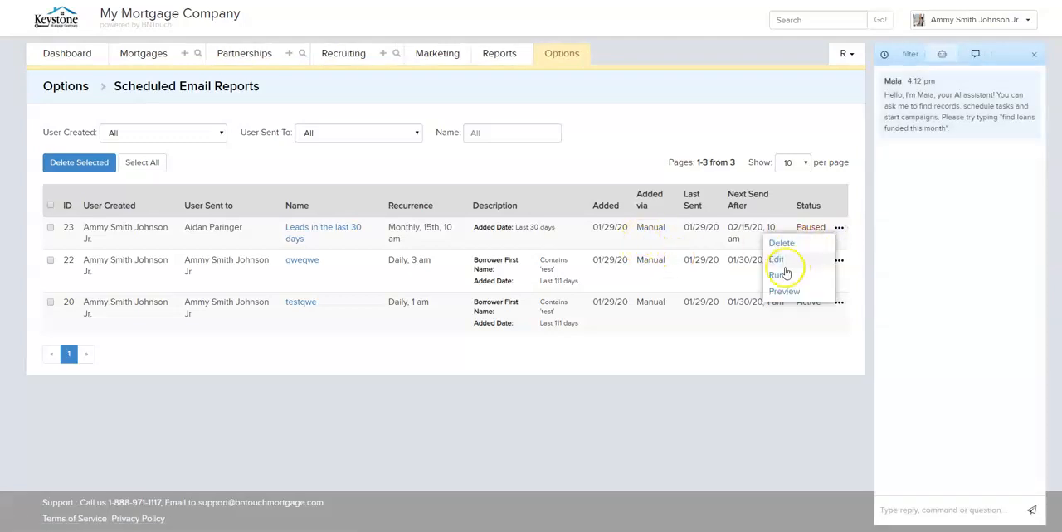
click(780, 276)
- Edit the "Leads in the last 30 days" report to send weekly on Monday and save the change
click(838, 230)
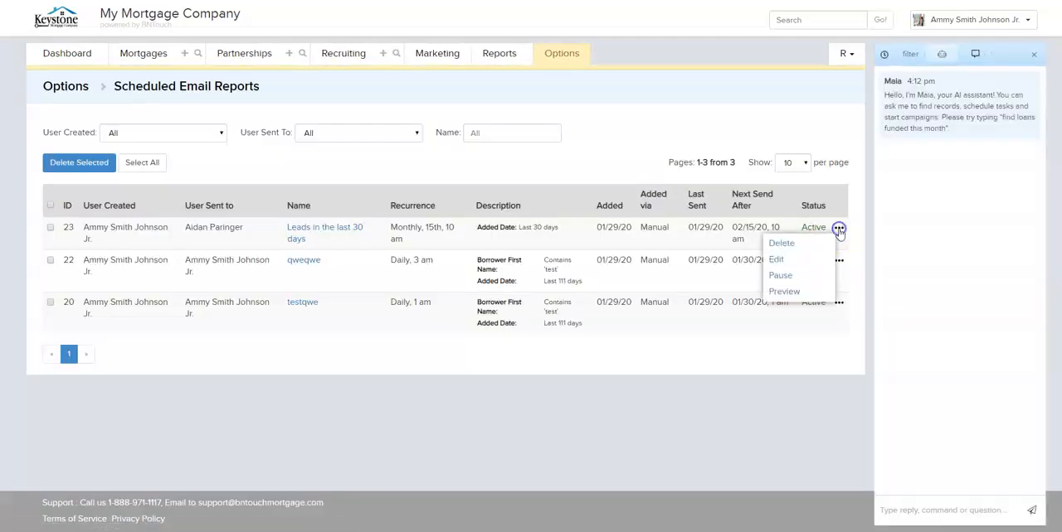
click(779, 260)
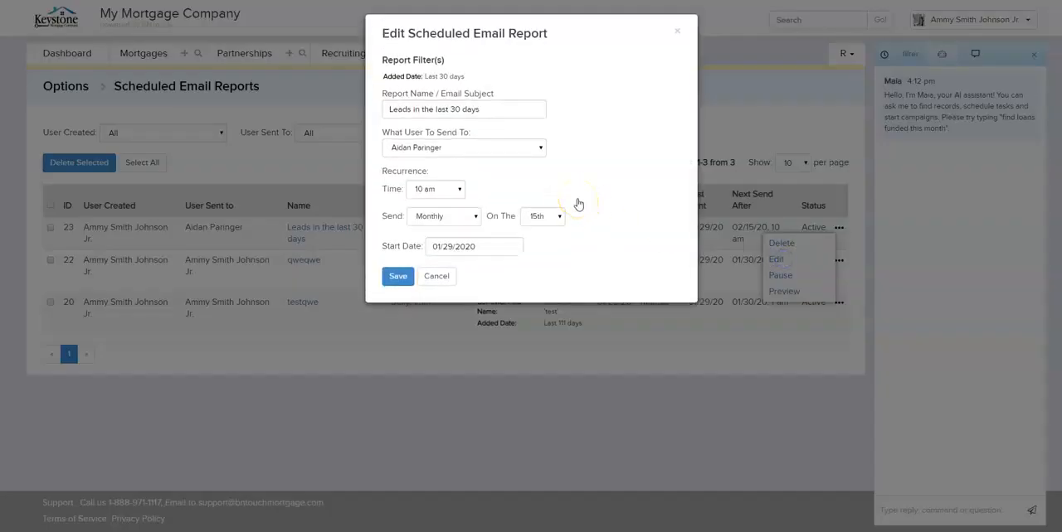
click(468, 216)
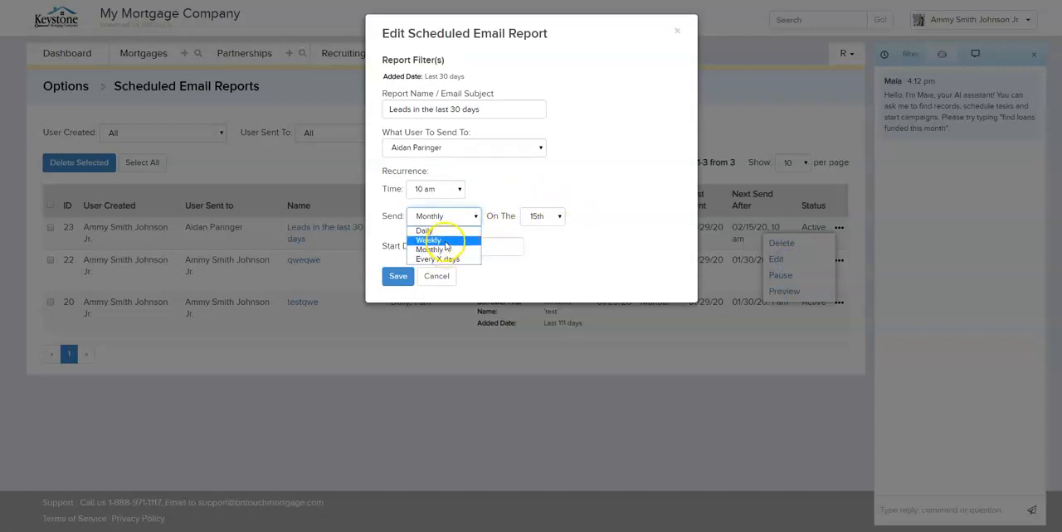
click(445, 241)
click(523, 217)
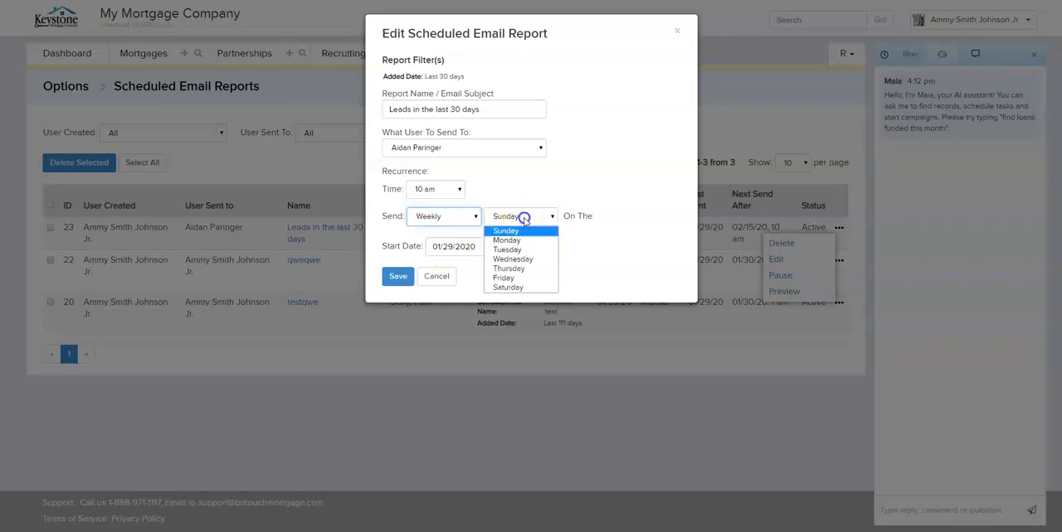
click(513, 241)
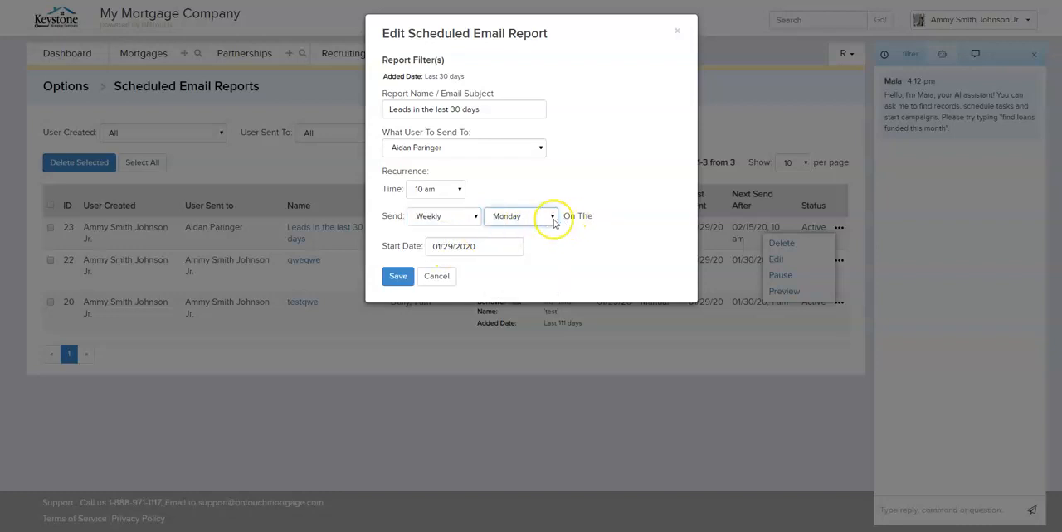
click(396, 277)
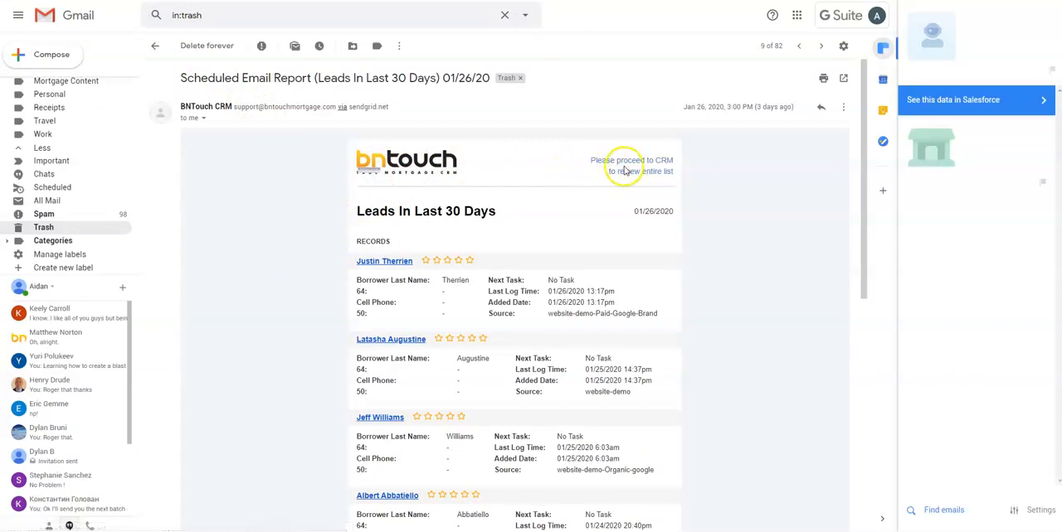
- Look through a received "Leads In Last 30 Days" scheduled report email in Gmail
scroll(612, 165, down, 1)
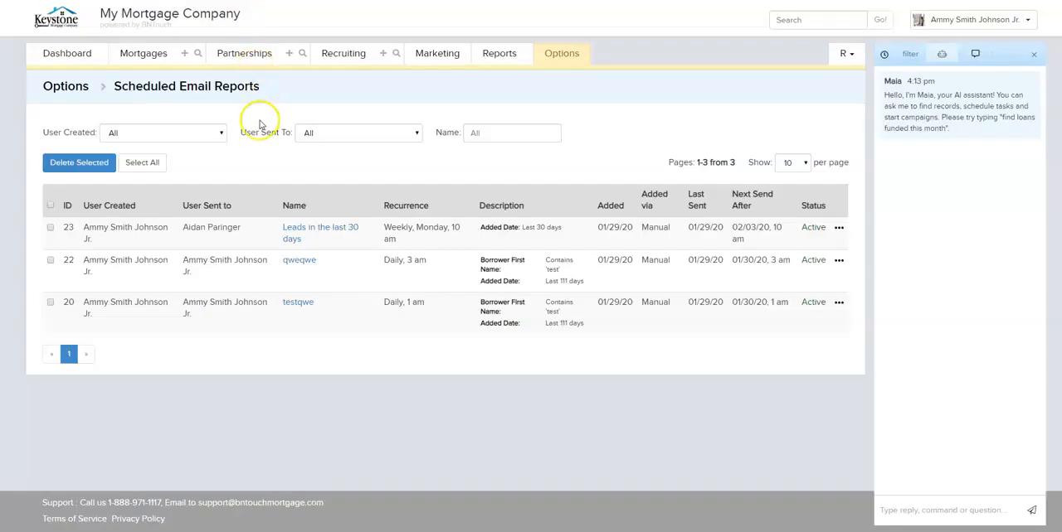
- Open the mortgage record search in BNTouch and review the Extended Search, System and Mortgage filter fields
click(198, 53)
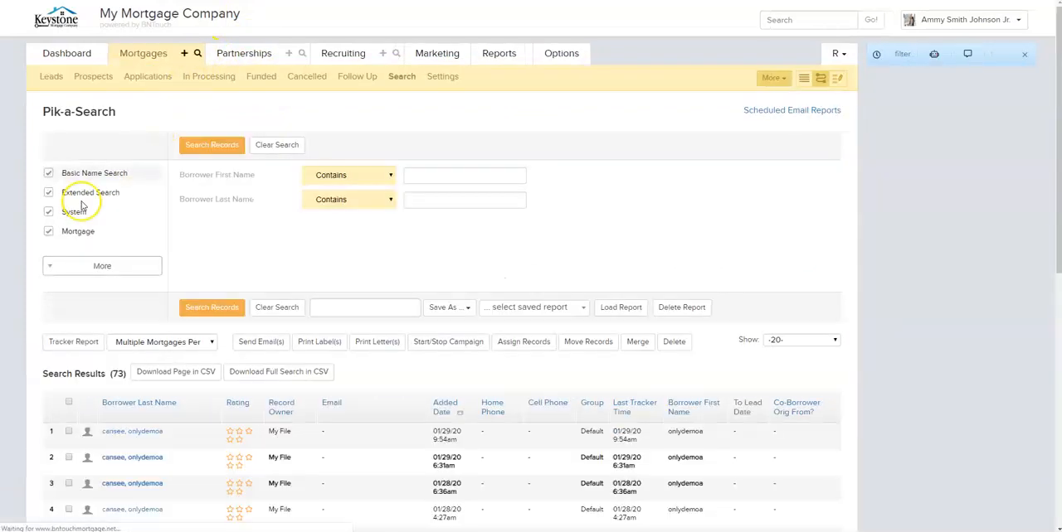
click(86, 193)
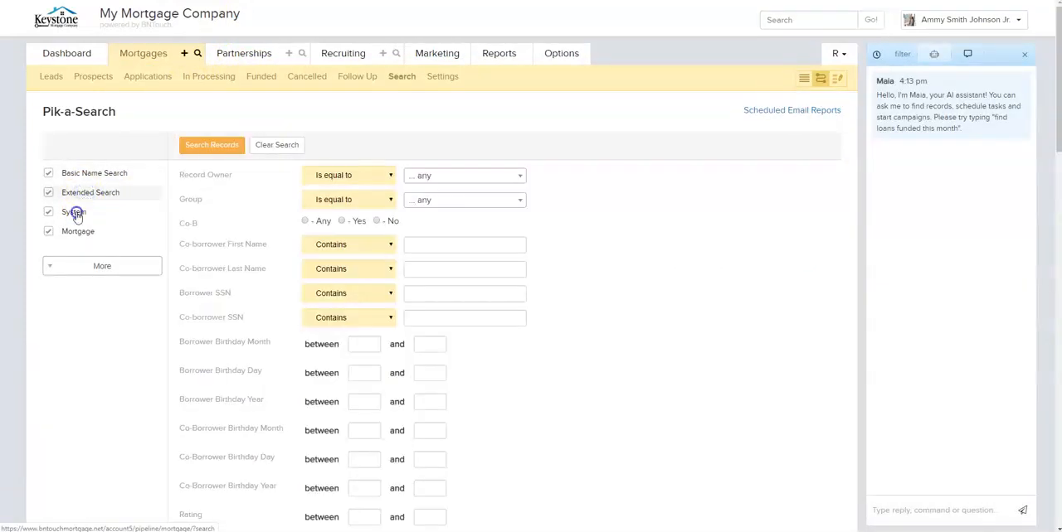
click(75, 212)
click(79, 232)
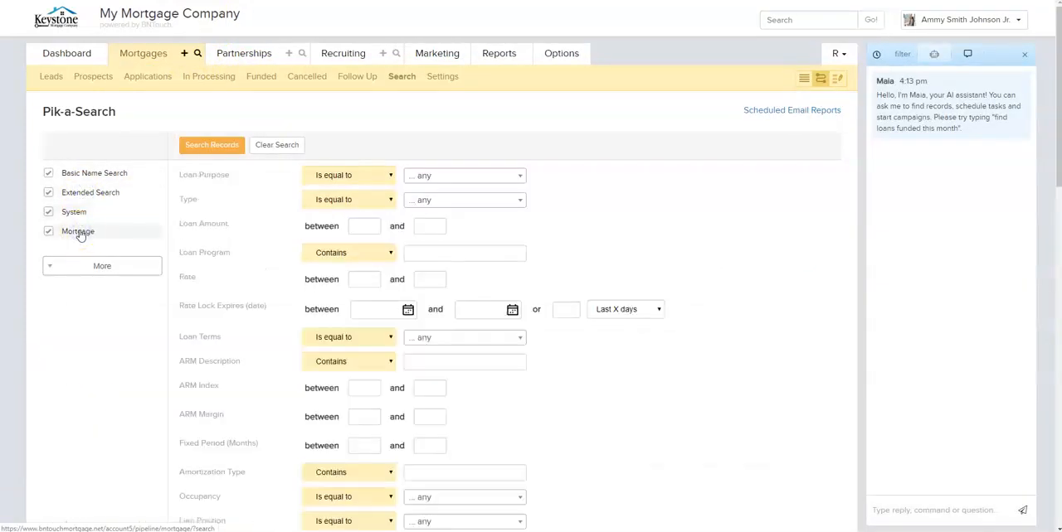
- Start saving the mortgage search as a Scheduled Email Report
scroll(343, 218, down, 7)
click(456, 200)
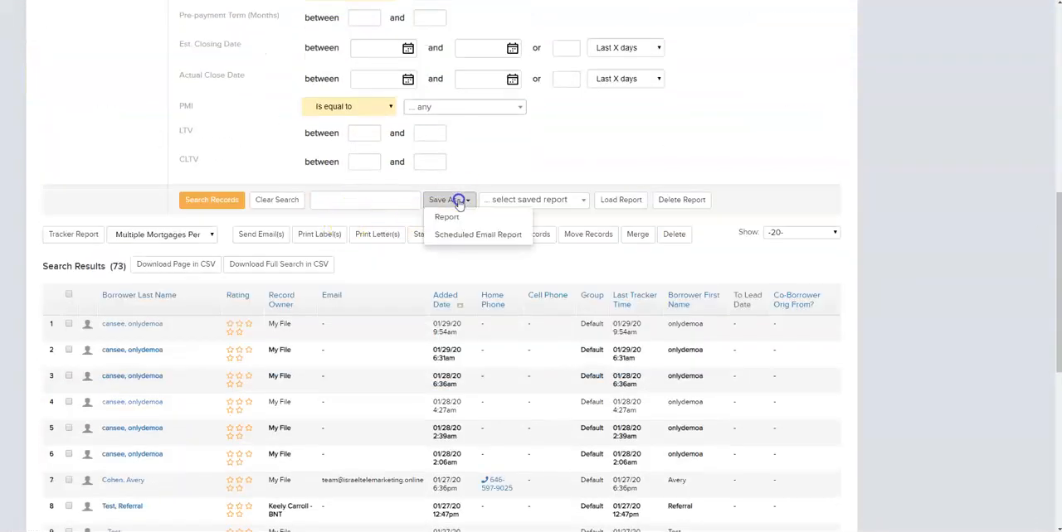
click(466, 236)
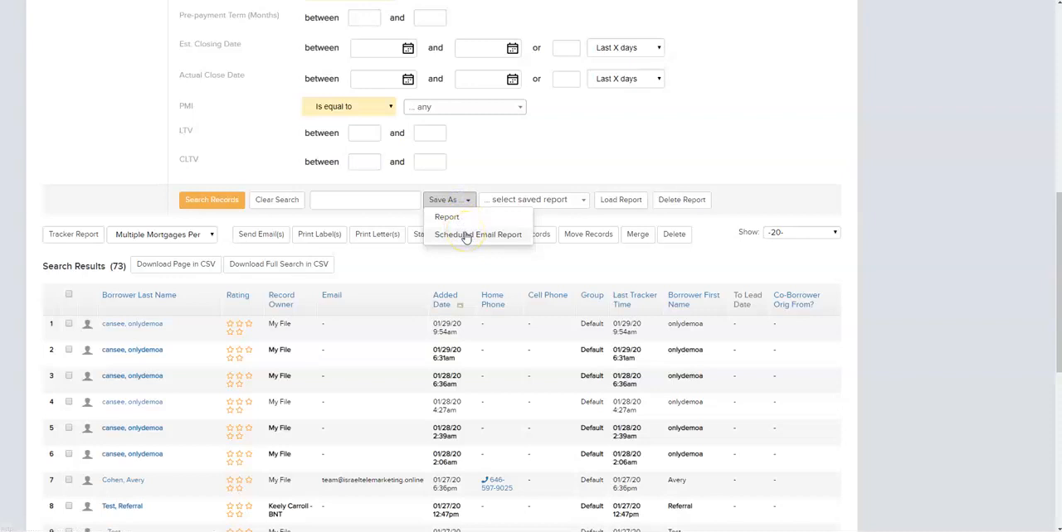